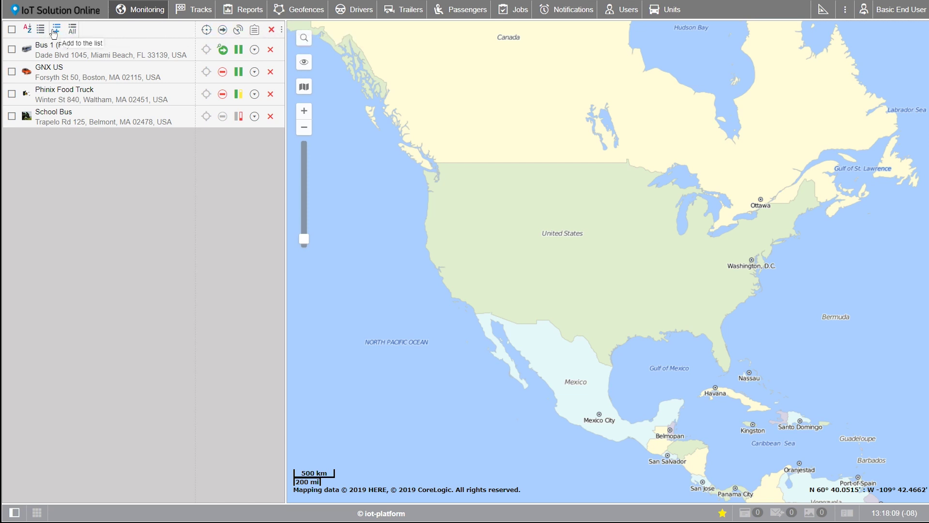
- Add all available units to the work list
left_click(71, 30)
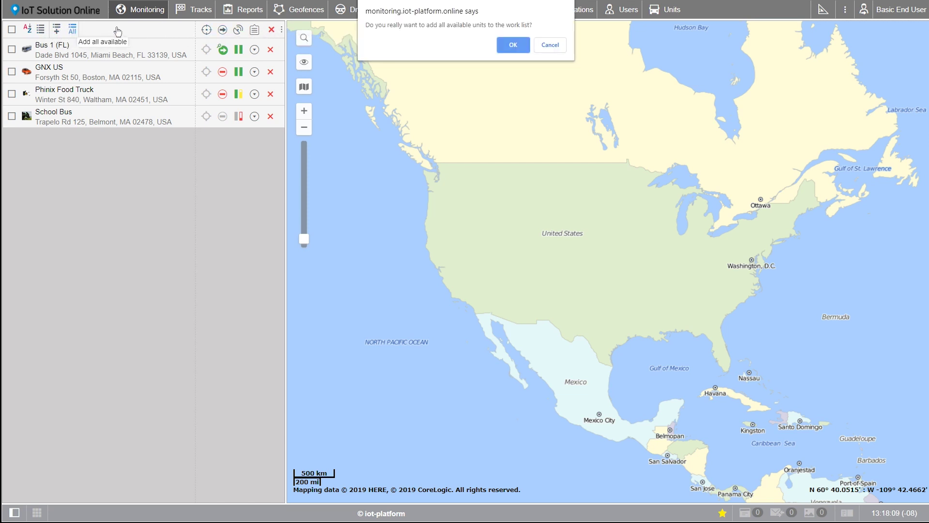
left_click(503, 44)
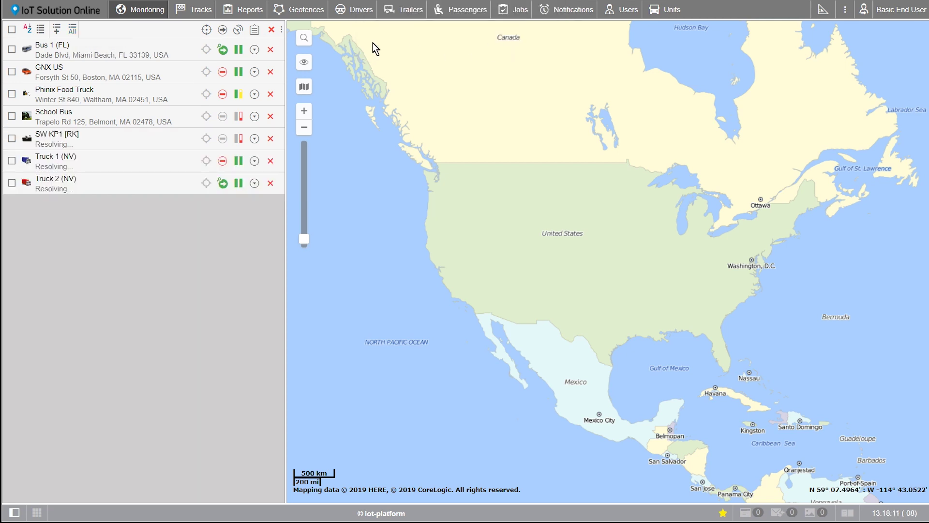
- Add the units GNX US and Phinix Food Truck and the !Home Fleet group to the monitoring list
left_click(56, 30)
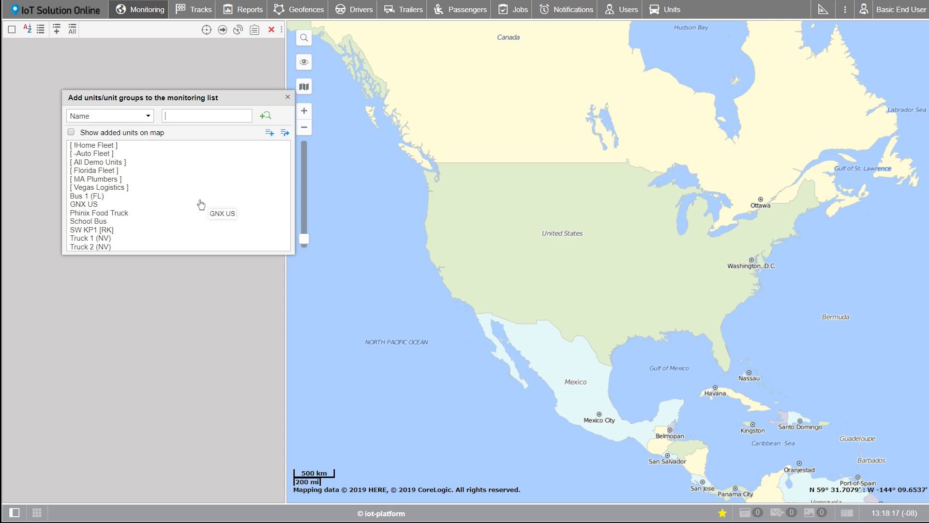
double_click(135, 206)
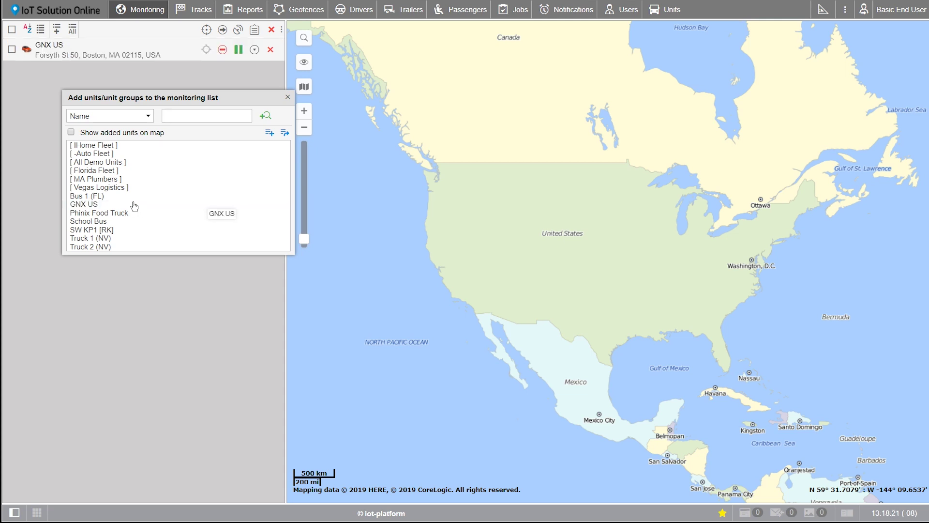
left_click(134, 214)
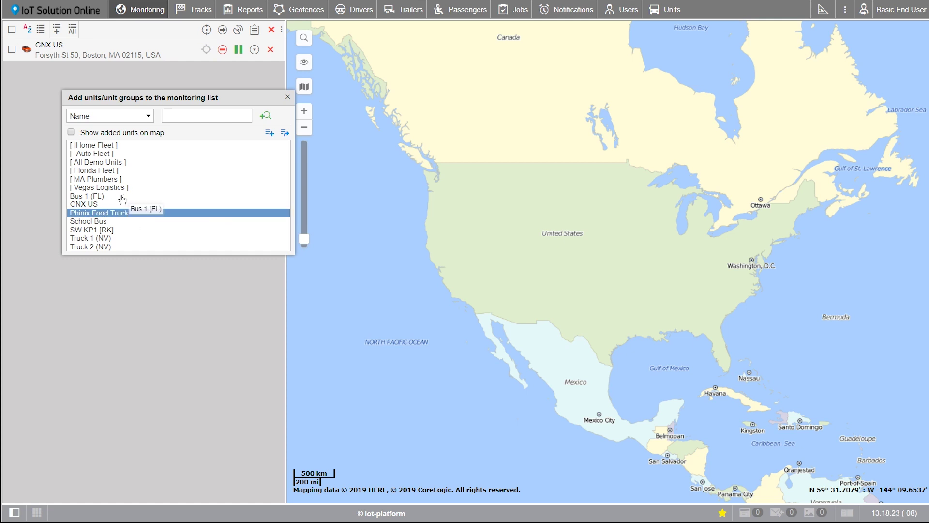
key("ctrl+minus")
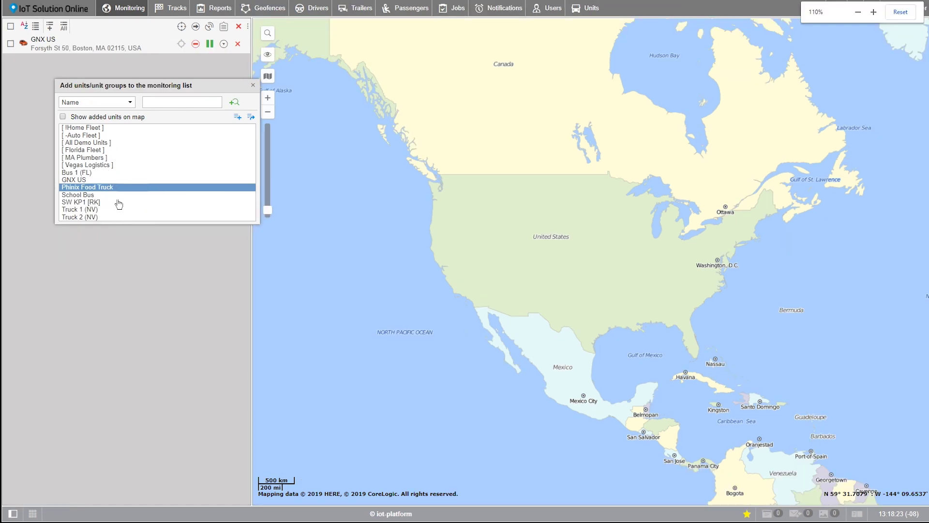
left_click(98, 128, "ctrl")
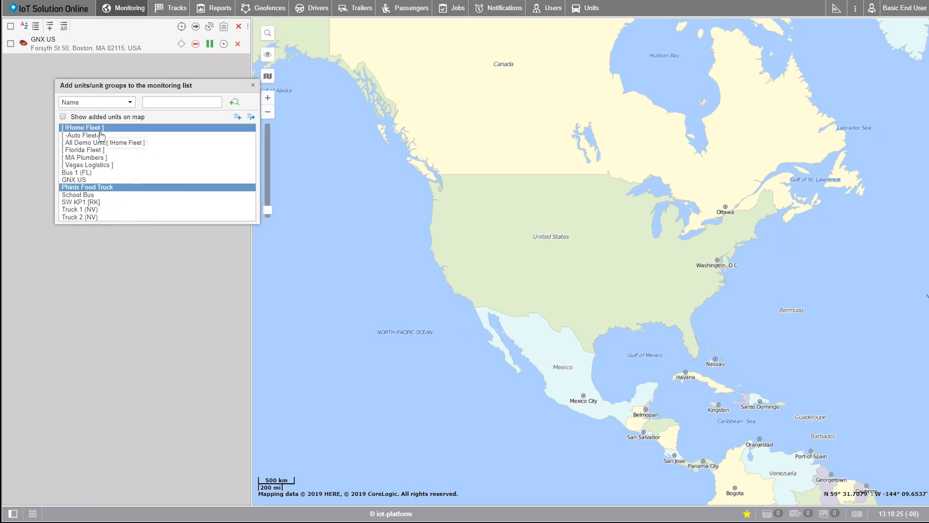
left_click(237, 118)
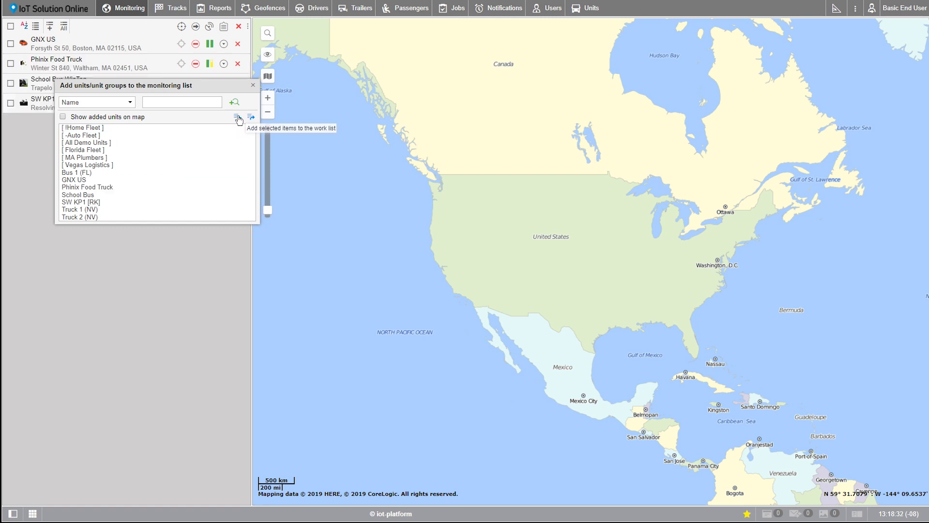
- Replace the existing work list with the current selection and close the dialog for adding units
left_click(251, 117)
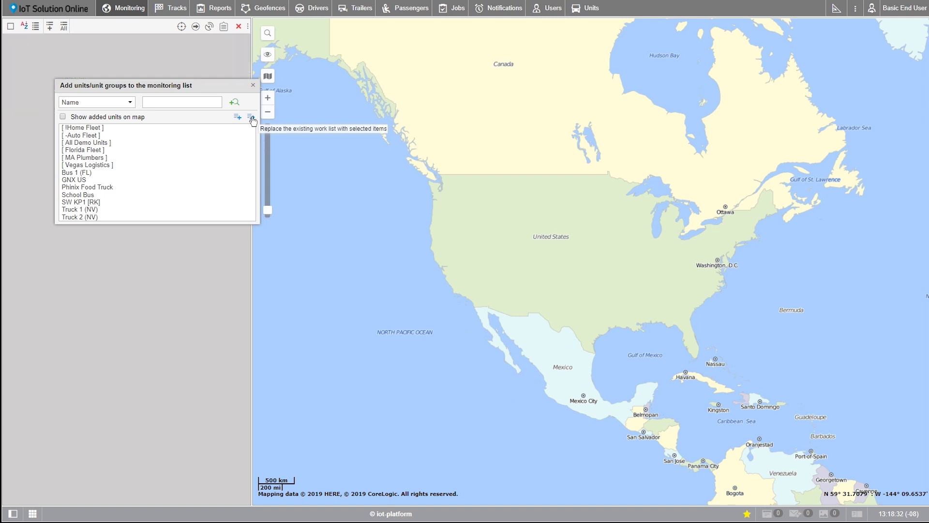
left_click(253, 85)
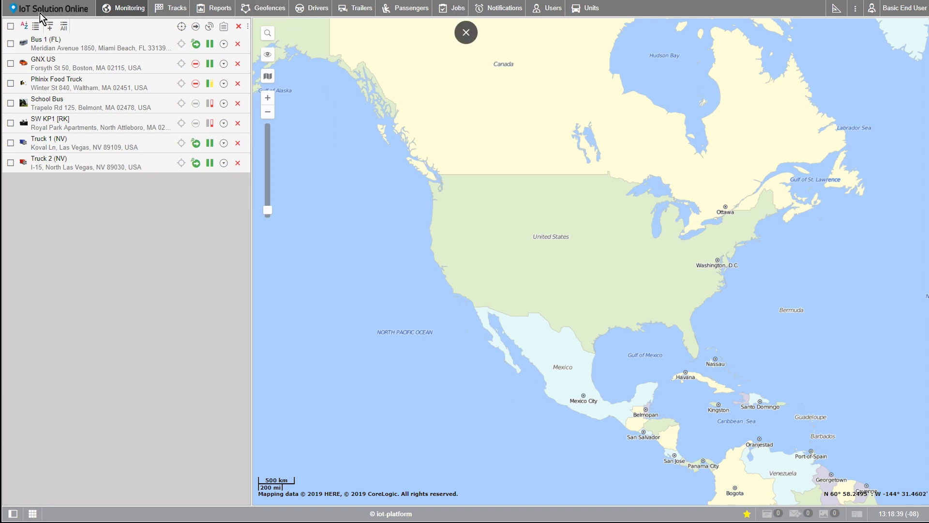
- View the work list by unit groups, expand All Demo Units, and return to the plain unit list
left_click(34, 28)
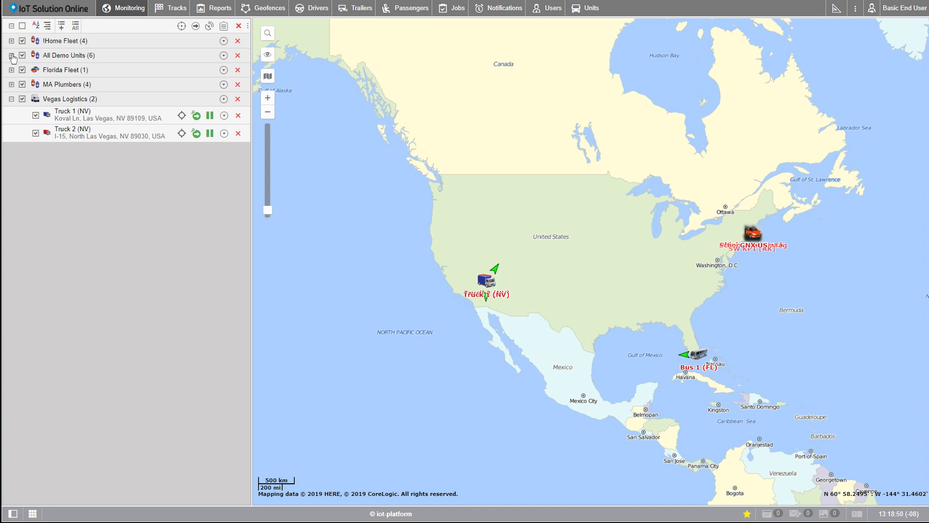
left_click(12, 56)
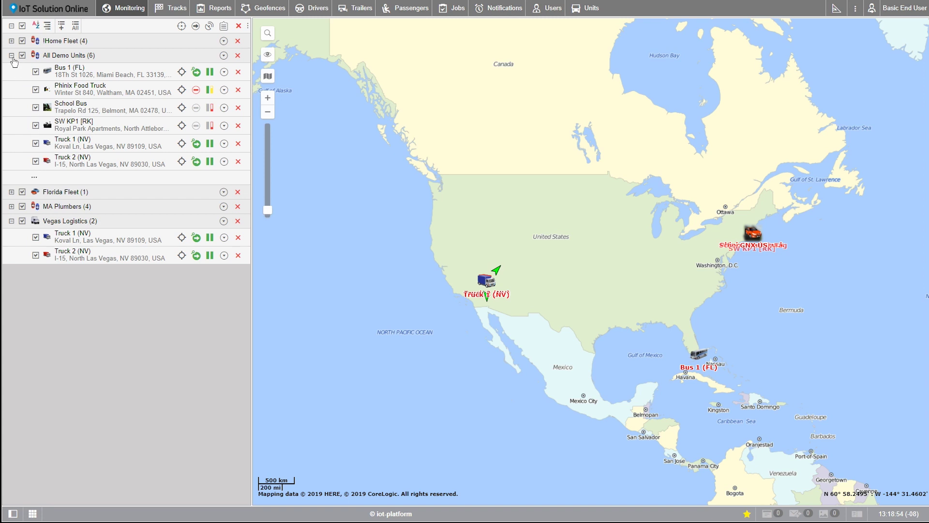
left_click(47, 26)
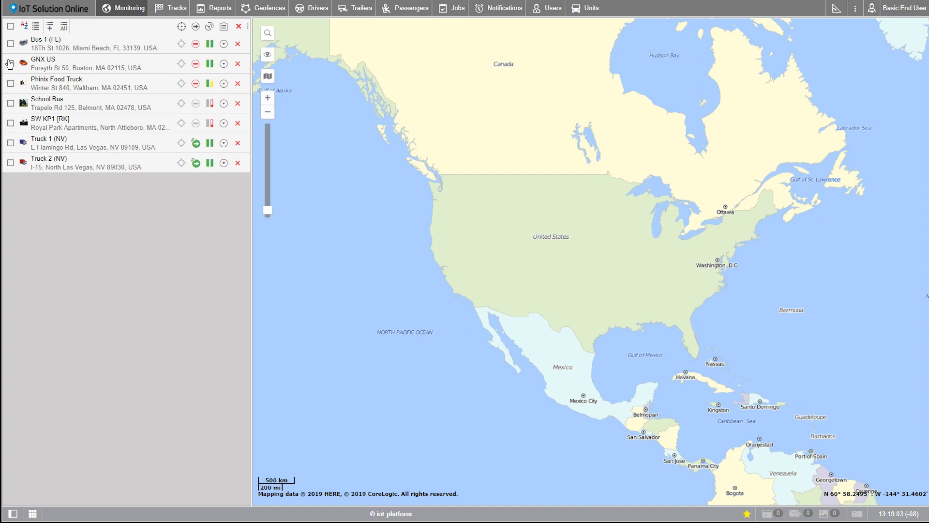
- Toggle the map display of Bus 1 (FL) and GNX US, and show and hide all units at once
left_click(10, 44)
left_click(11, 63)
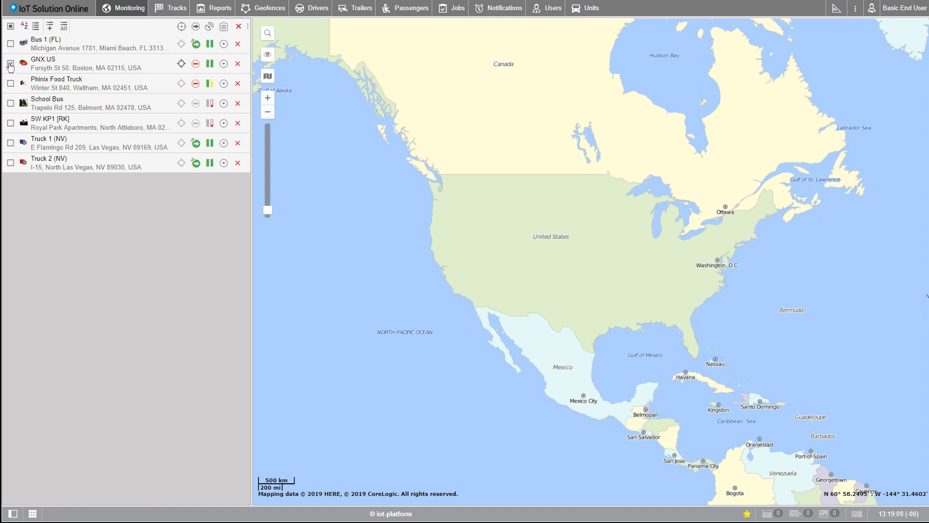
left_click(10, 65)
left_click(11, 27)
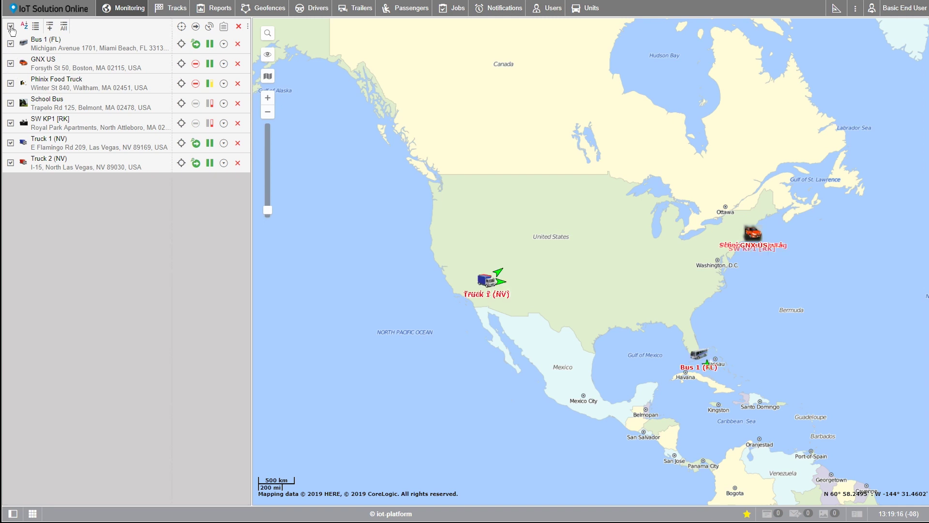
left_click(10, 28)
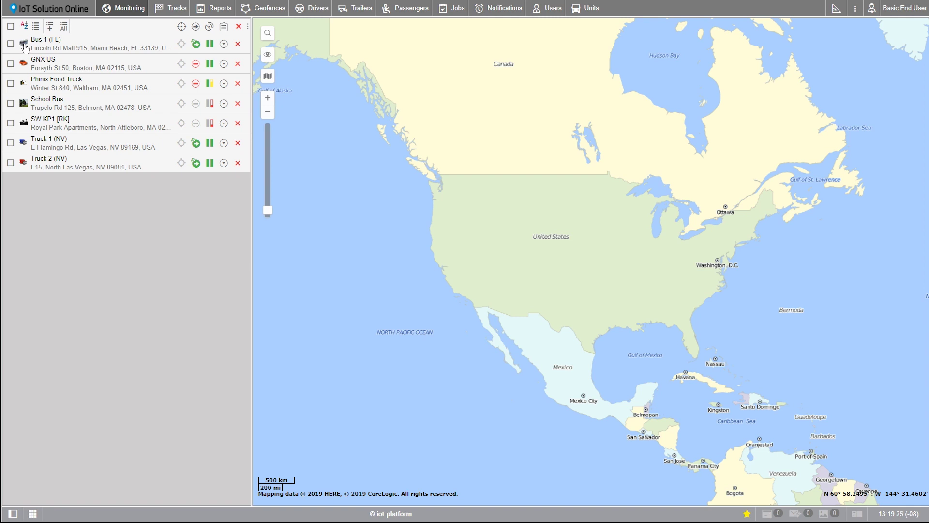
- View the icon settings in the unit properties of Bus 1 (FL) and close the dialog without changes
left_click(223, 44)
left_click(231, 150)
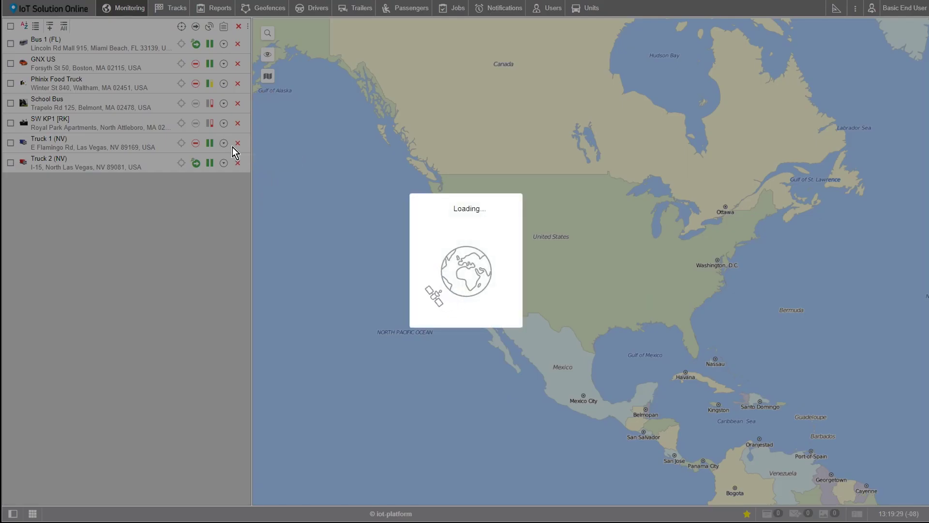
left_click(343, 131)
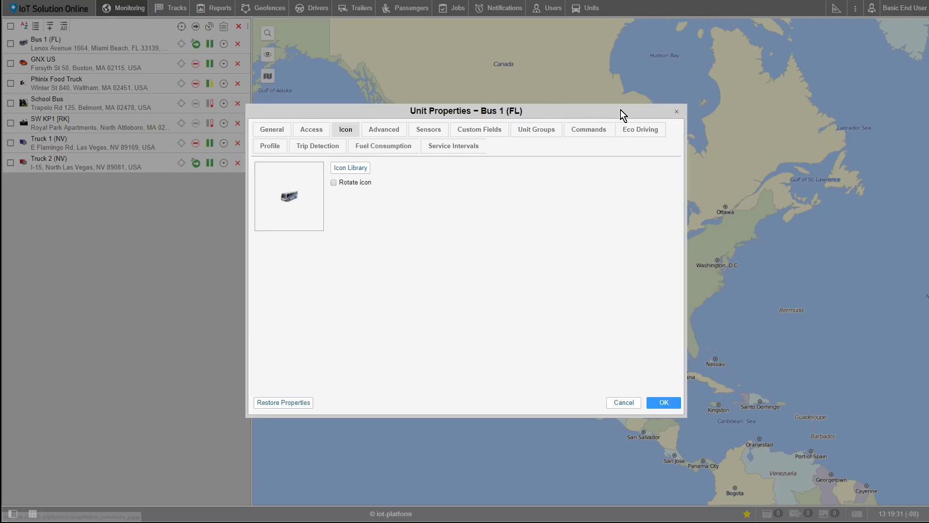
left_click(678, 112)
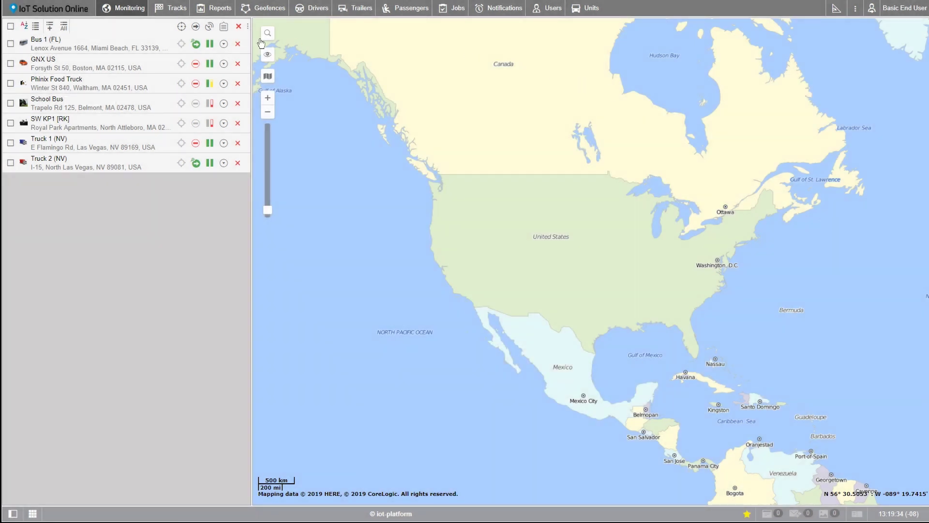
- Expand the detailed information of Bus 1 (FL) within the unit list and collapse it again
left_click(21, 47)
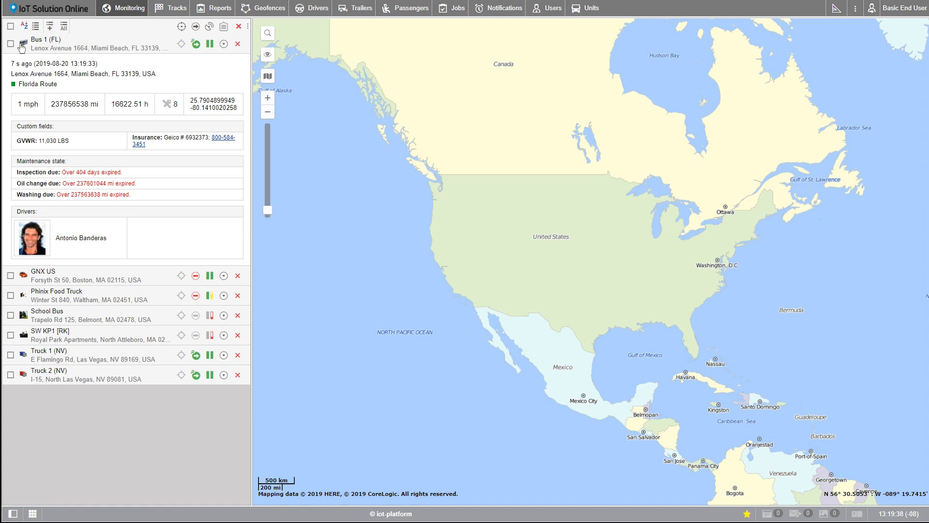
left_click(21, 47)
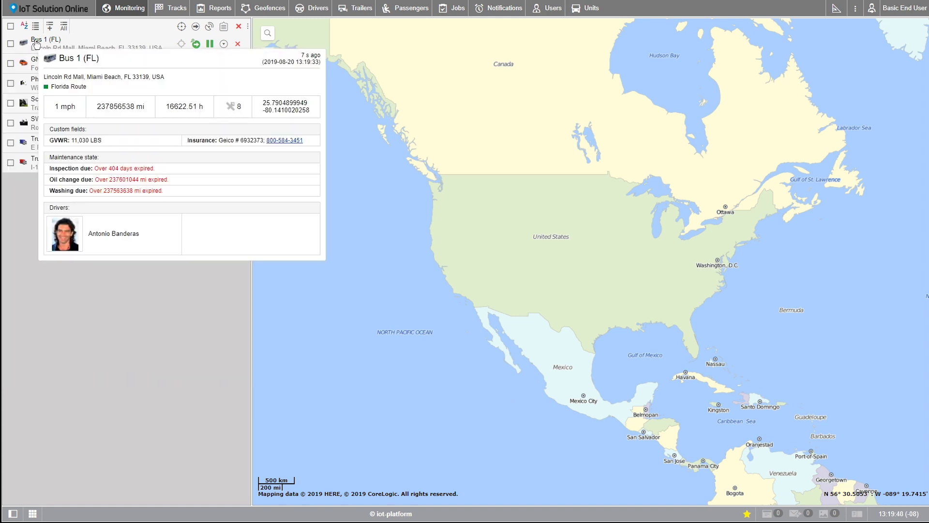
- Locate Bus 1 (FL) on the map and open a separate mini map for it, enlarged to about twice its size
left_click(36, 44)
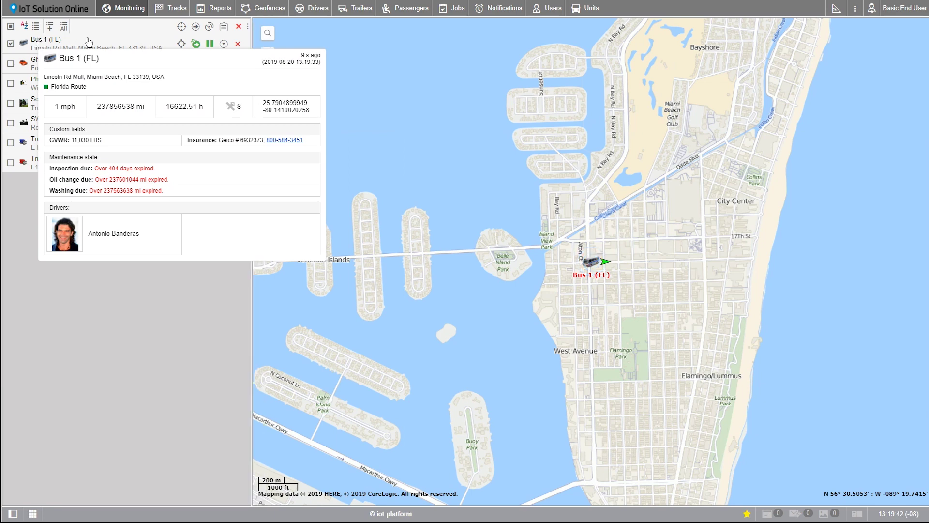
mouse_move(49, 45)
double_click(50, 44)
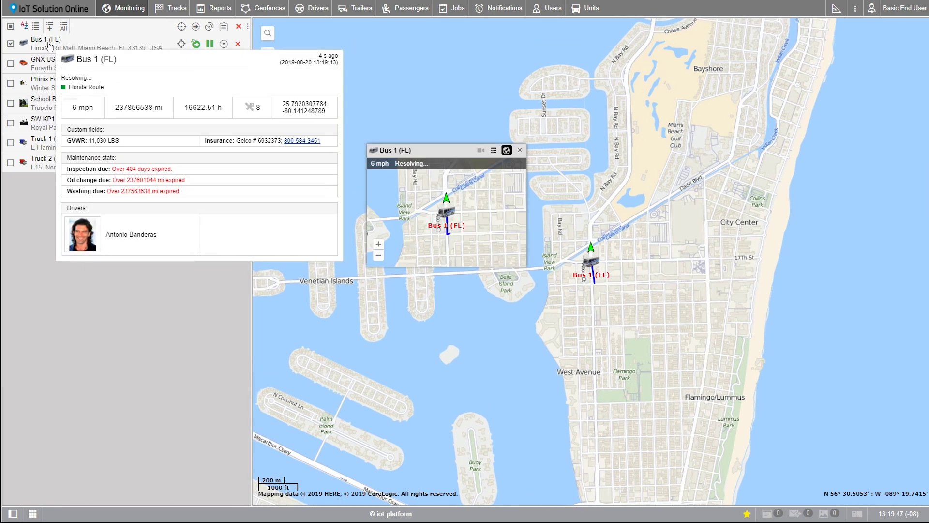
left_click_drag(526, 265, 657, 373)
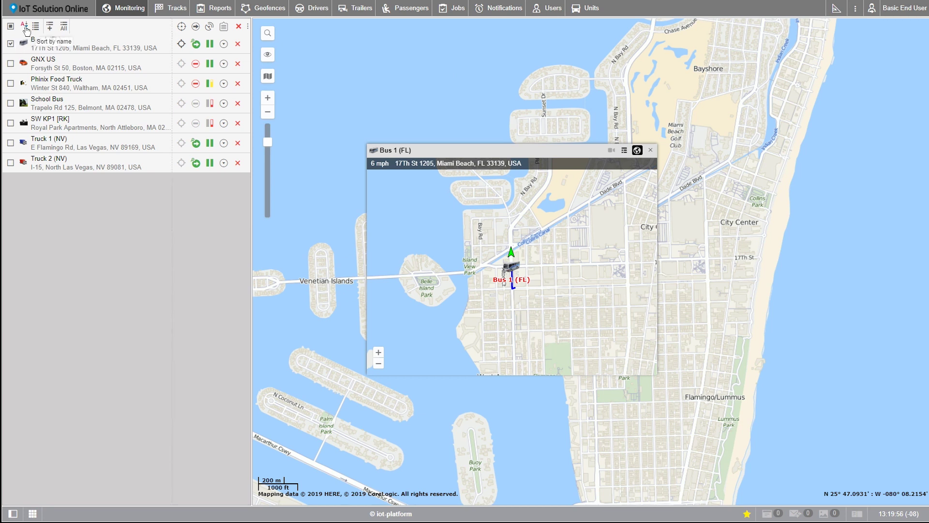
- Sort the units by name in descending and back in ascending order, and close the Bus 1 (FL) mini map
left_click(27, 31)
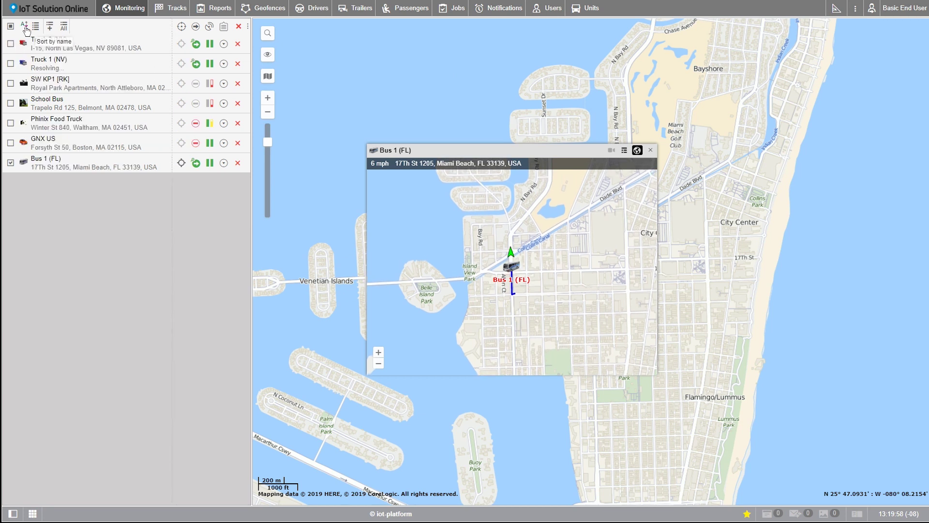
left_click(27, 30)
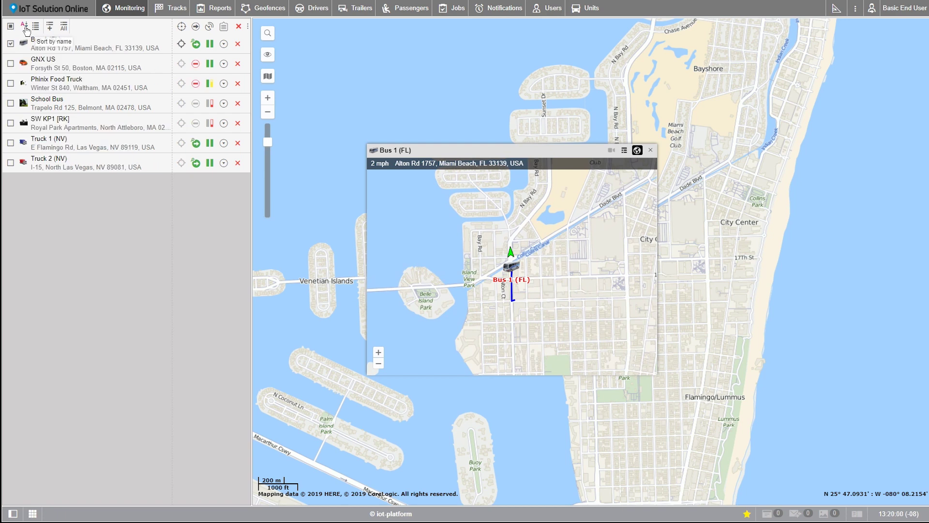
left_click(651, 152)
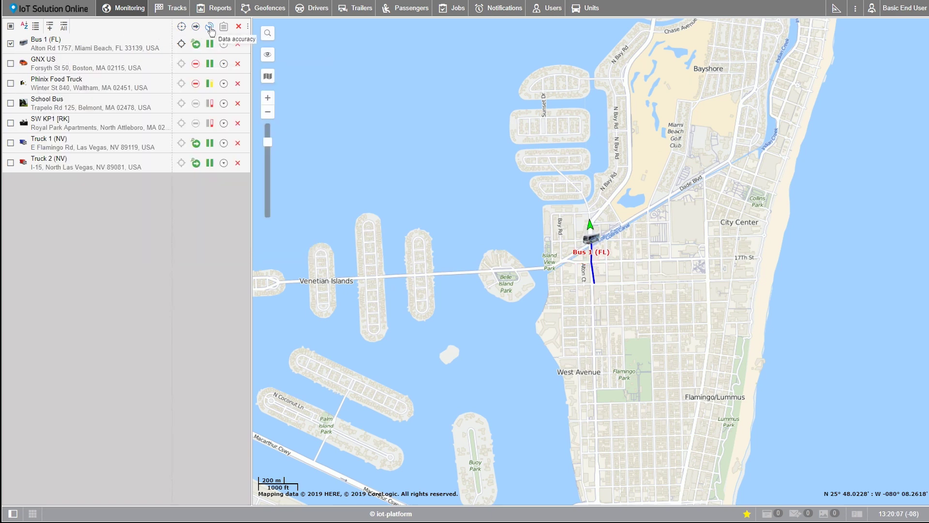
- Show all units in the list on the map and turn on watching for all of them
left_click(182, 29)
left_click(10, 26)
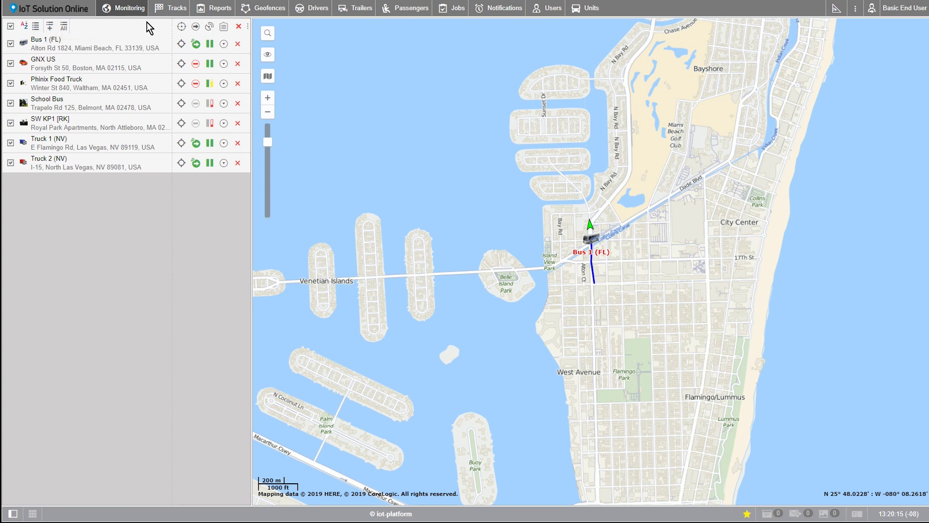
left_click(182, 28)
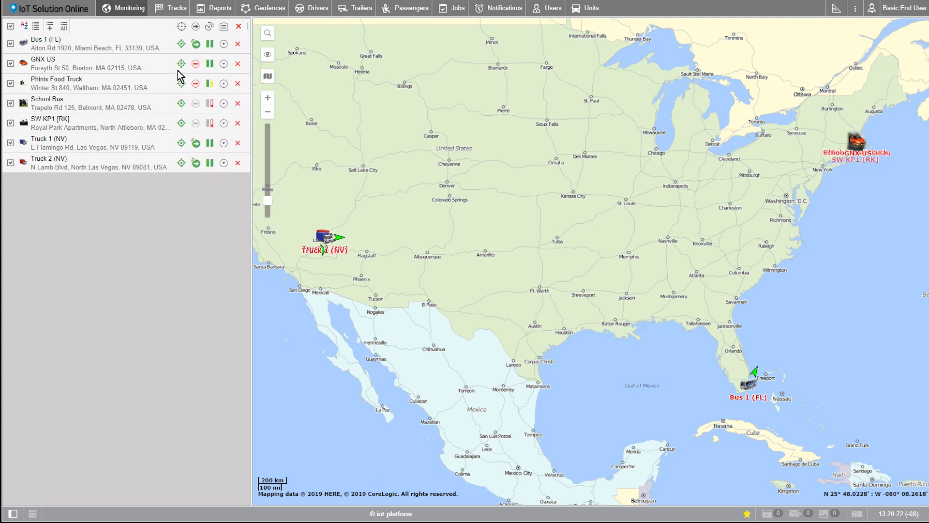
- Set only Bus 1 (FL) and GNX US as the units watched on the map
left_click(182, 45)
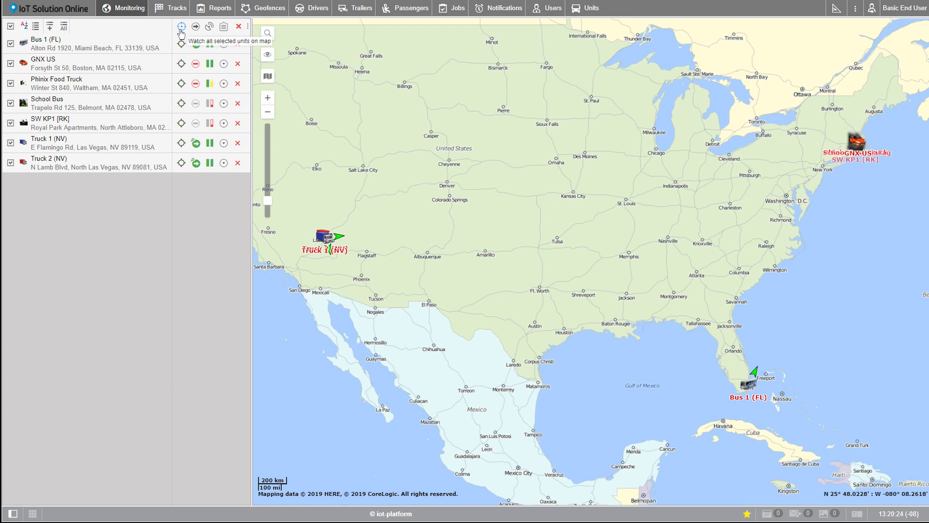
left_click(182, 64)
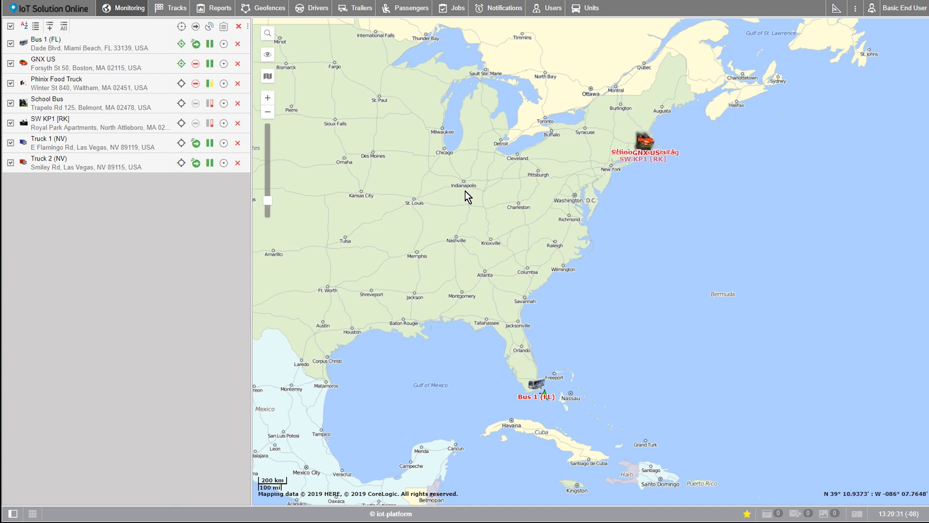
- Look at Bus 1 (FL) up close on the map and turn off watching for all units
mouse_move(537, 386)
scroll(537, 388, "up", 1)
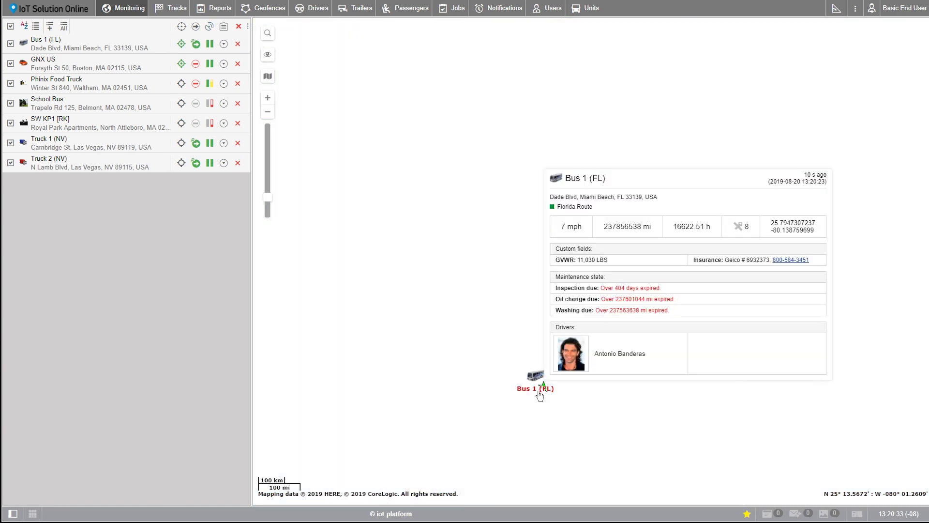
scroll(539, 395, "up", 2)
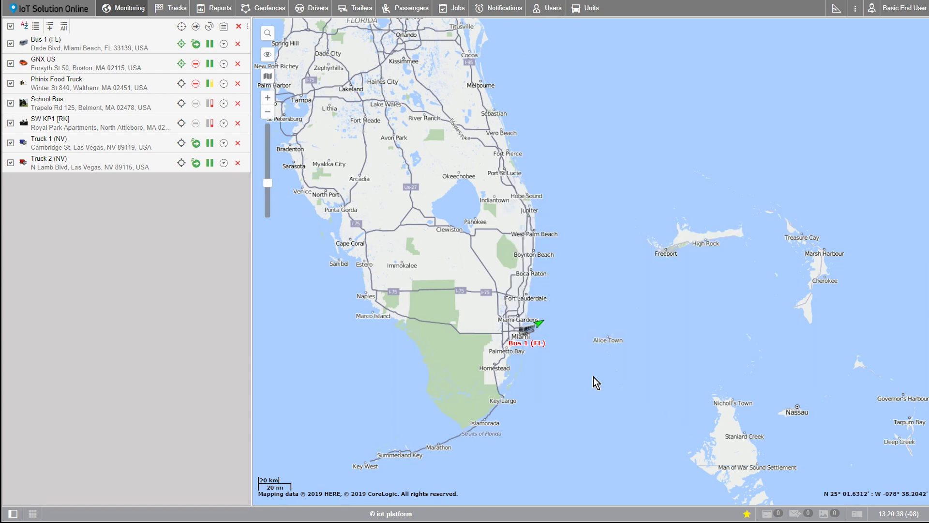
scroll(533, 356, "down", 3)
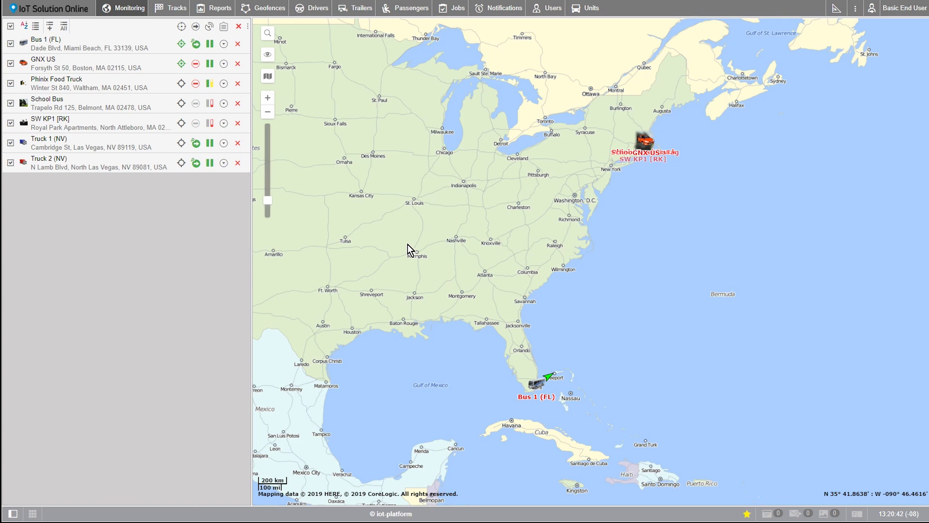
left_click(182, 29)
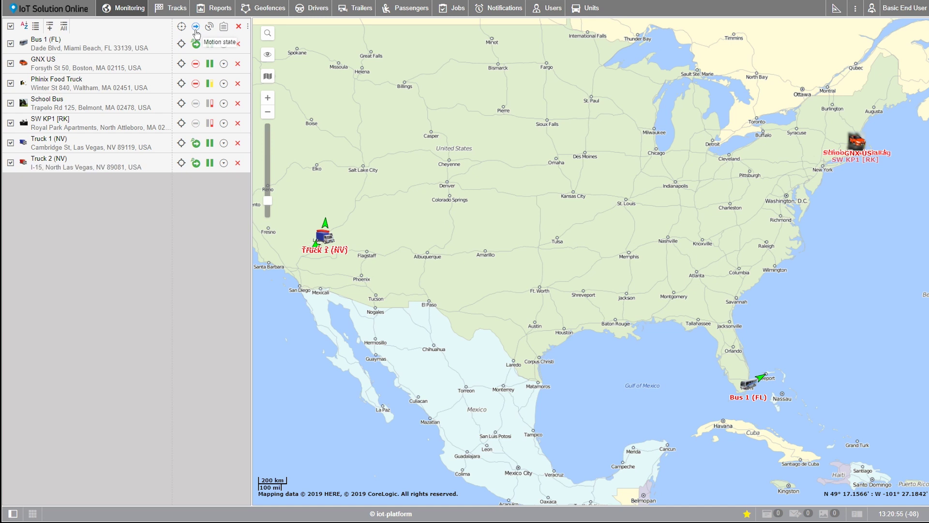
- Sort the unit list by motion state, first with the moving units last and finally with the moving units first
mouse_move(196, 45)
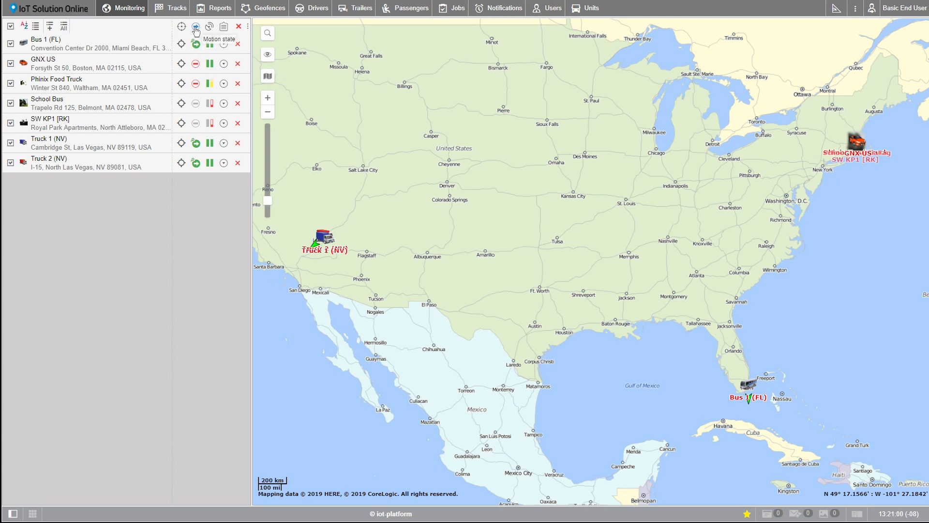
left_click(196, 27)
left_click(196, 27)
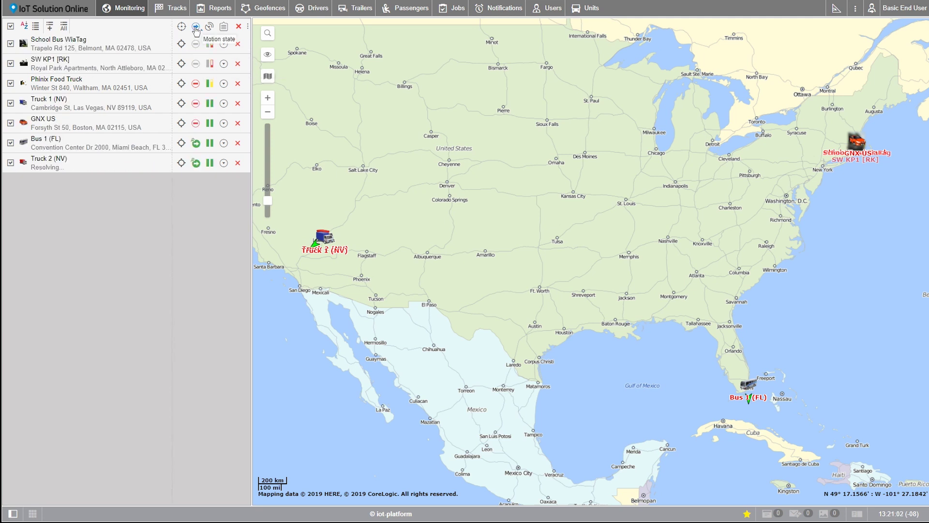
left_click(195, 27)
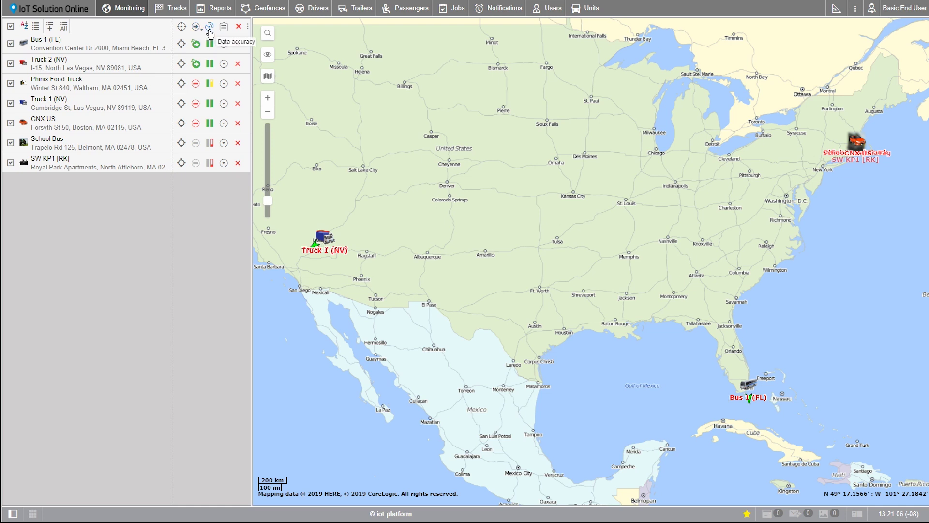
- Check the satellite and position details of Phinix Food Truck, and sort the list by data accuracy, ending with the most accurate units first
mouse_move(211, 43)
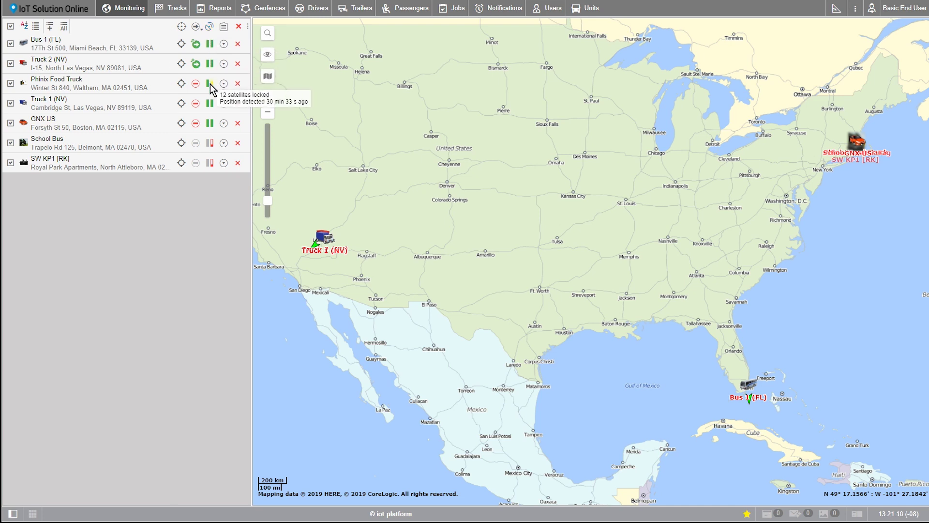
mouse_move(210, 163)
left_click(210, 28)
left_click(210, 28)
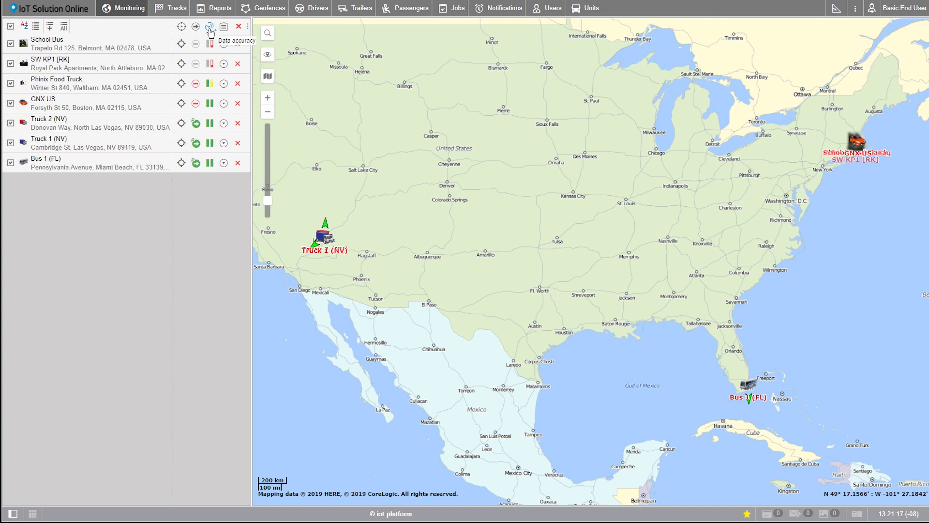
left_click(210, 28)
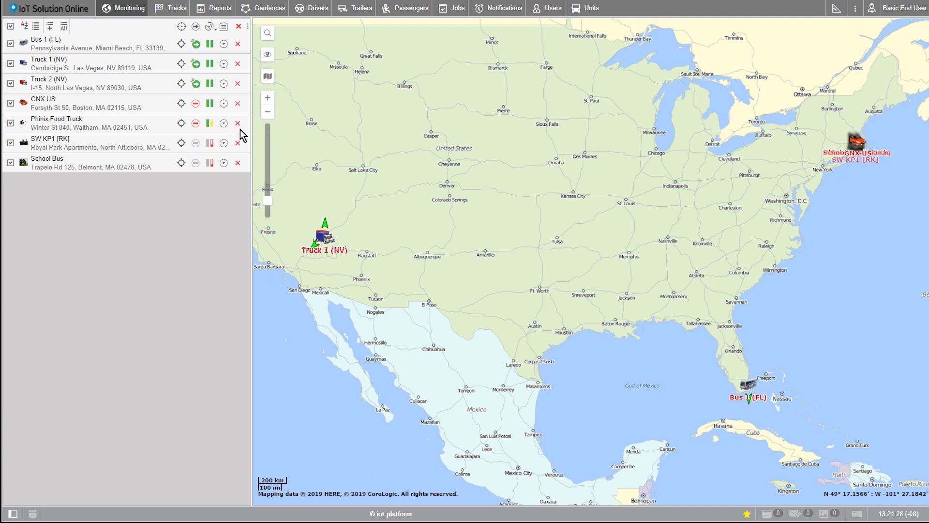
- Remove Bus 1 (FL), Truck 1 (NV), Truck 2 (NV) and GNX US individually, and clear the remaining units from the work list
left_click(238, 44)
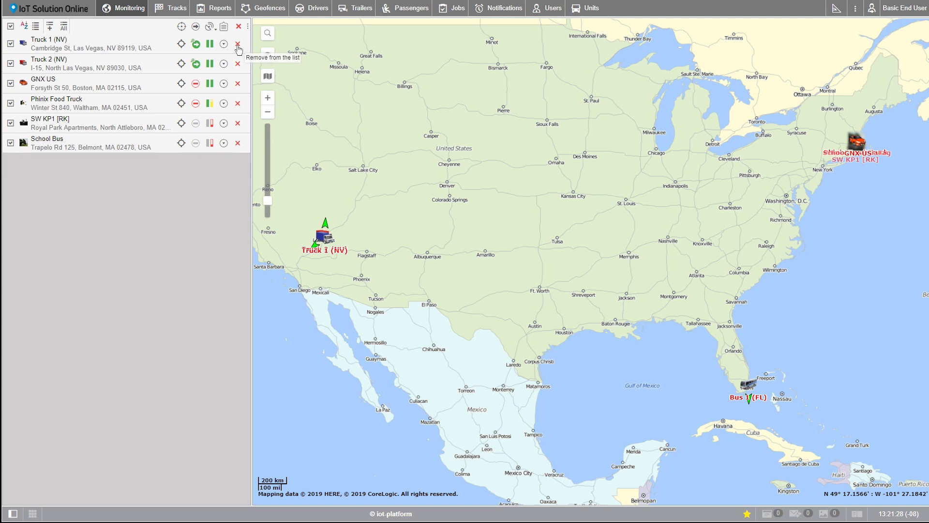
left_click(237, 45)
left_click(238, 44)
left_click(238, 44)
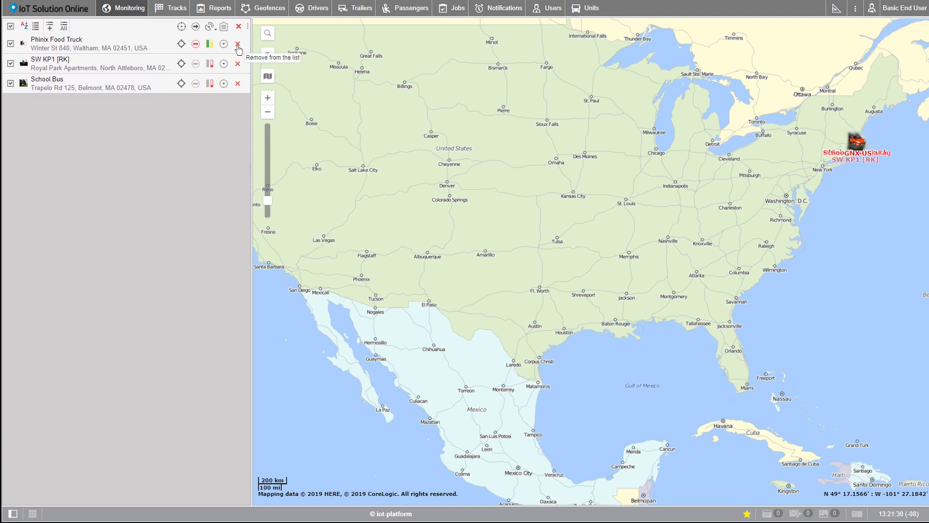
left_click(237, 44)
left_click(224, 28)
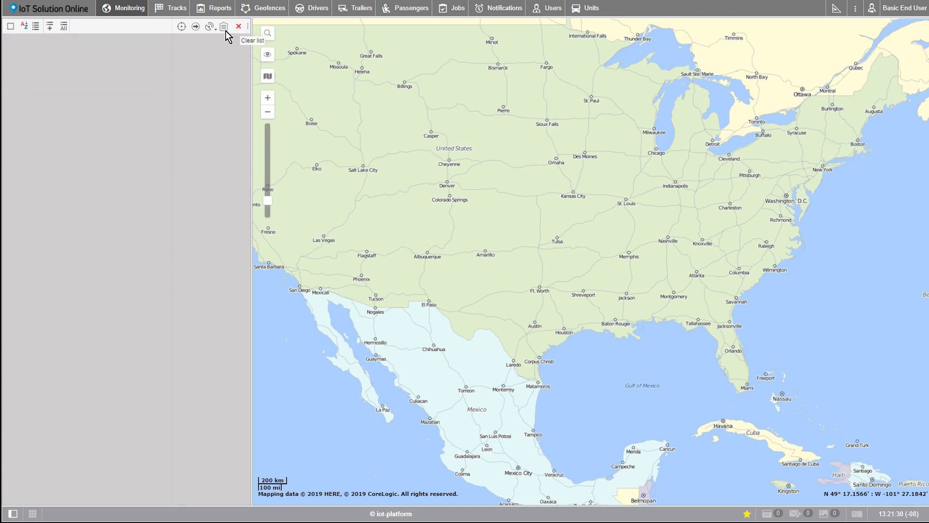
- Add all available units back to the empty work list
left_click(63, 26)
left_click(512, 45)
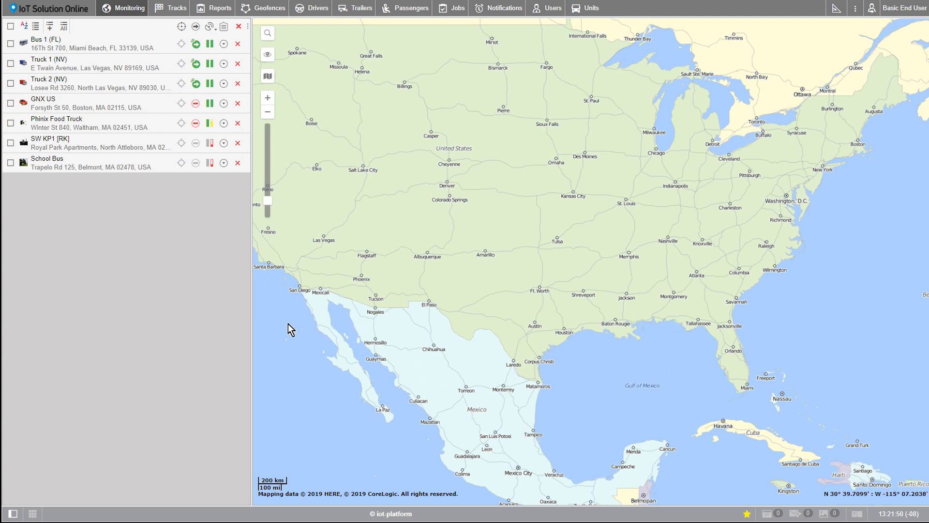
- Open the user menu that offers settings and help
left_click(901, 8)
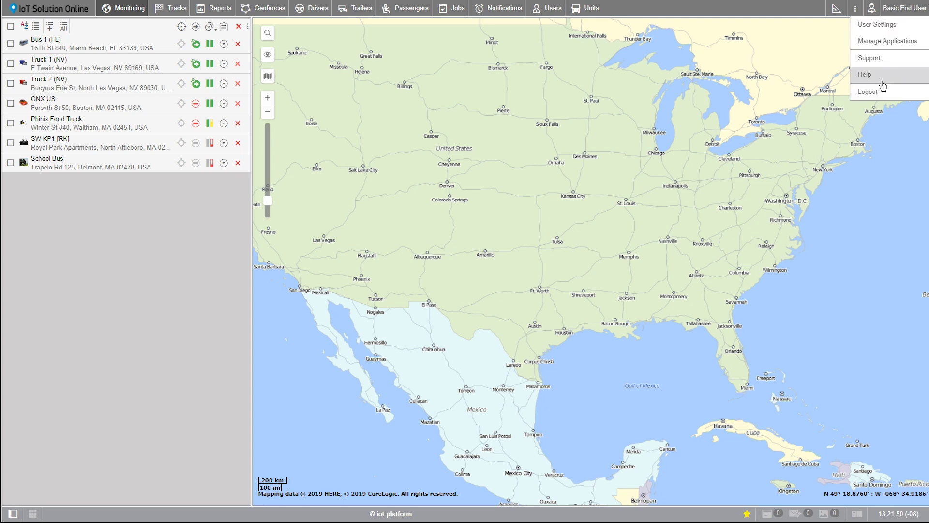